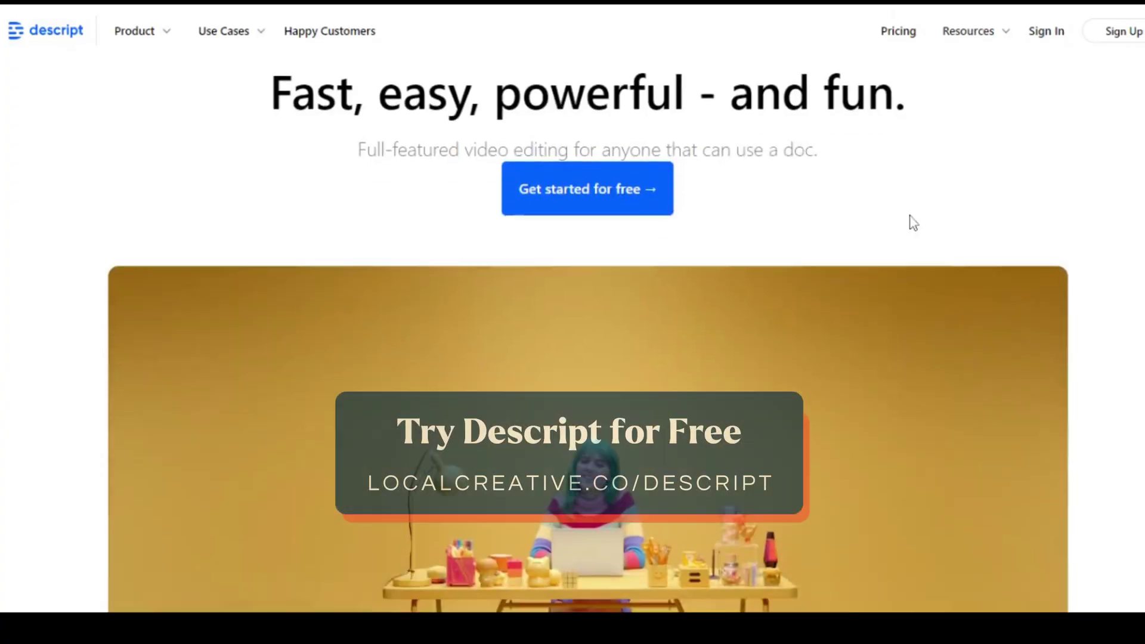
- Scroll the homepage past 'A video word processor' and the feature grid to the screen-recording demo
scroll(913, 222, down, 2)
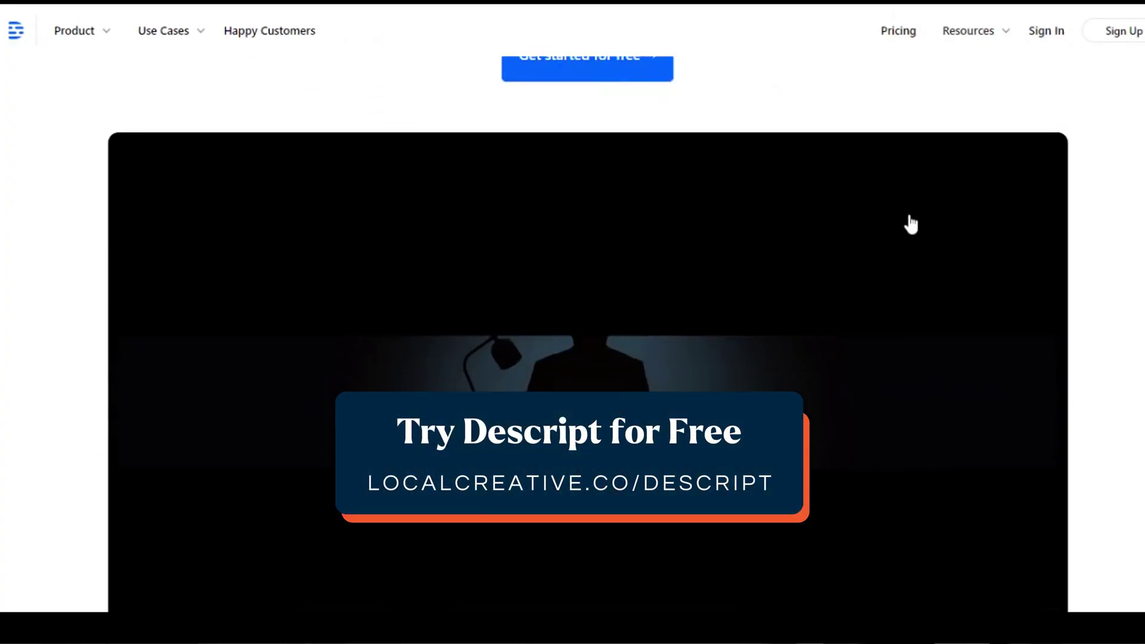
scroll(911, 225, down, 5)
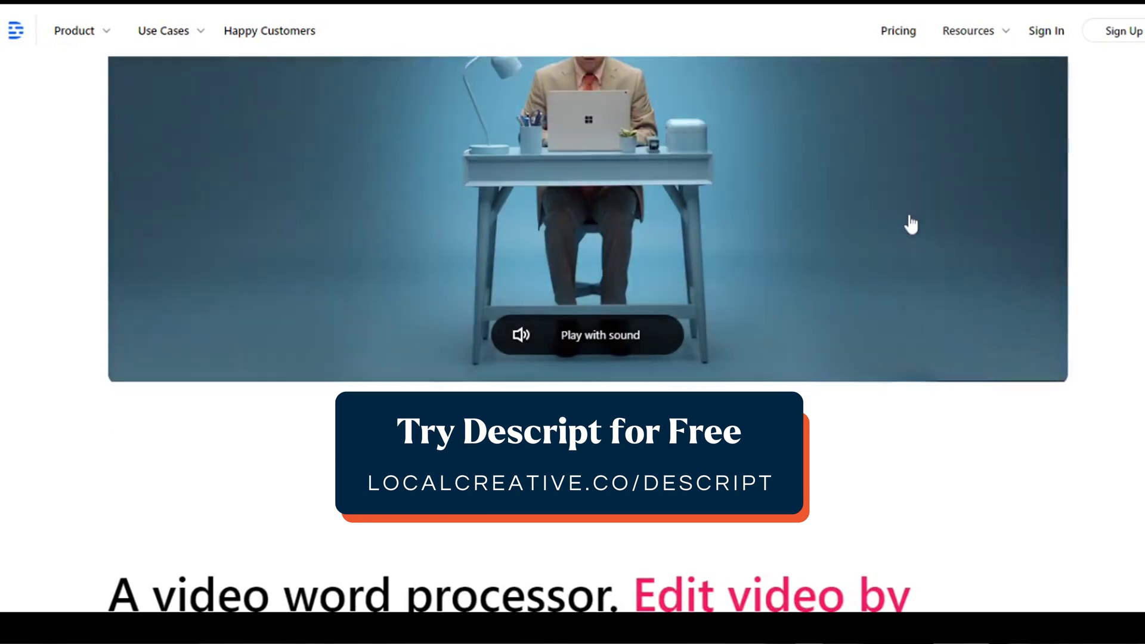
scroll(911, 224, down, 6)
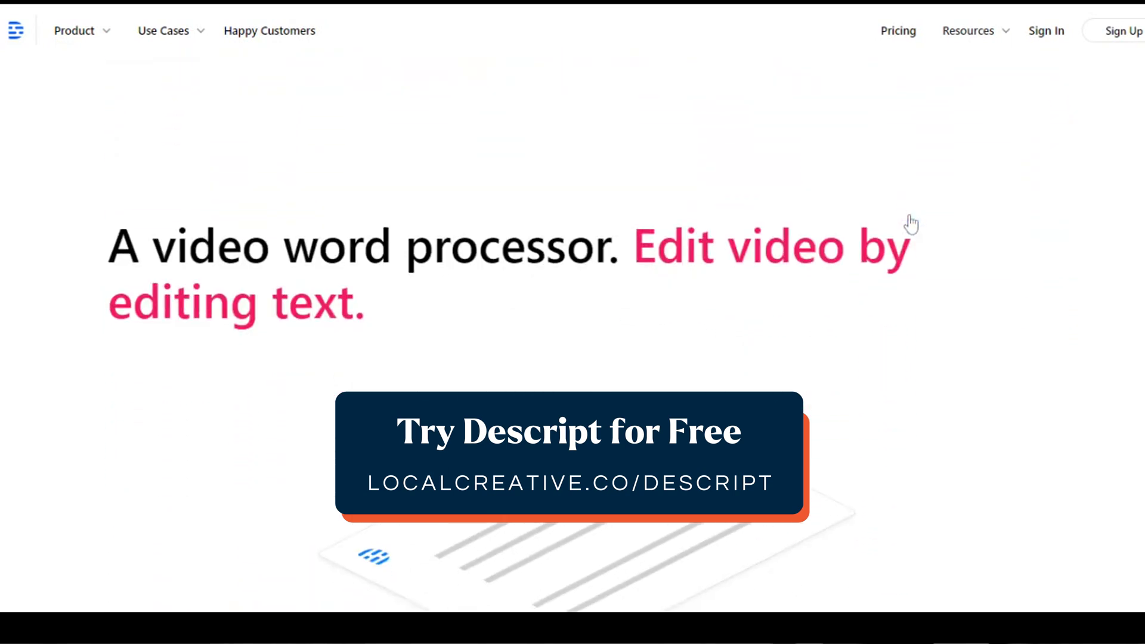
scroll(911, 225, down, 6)
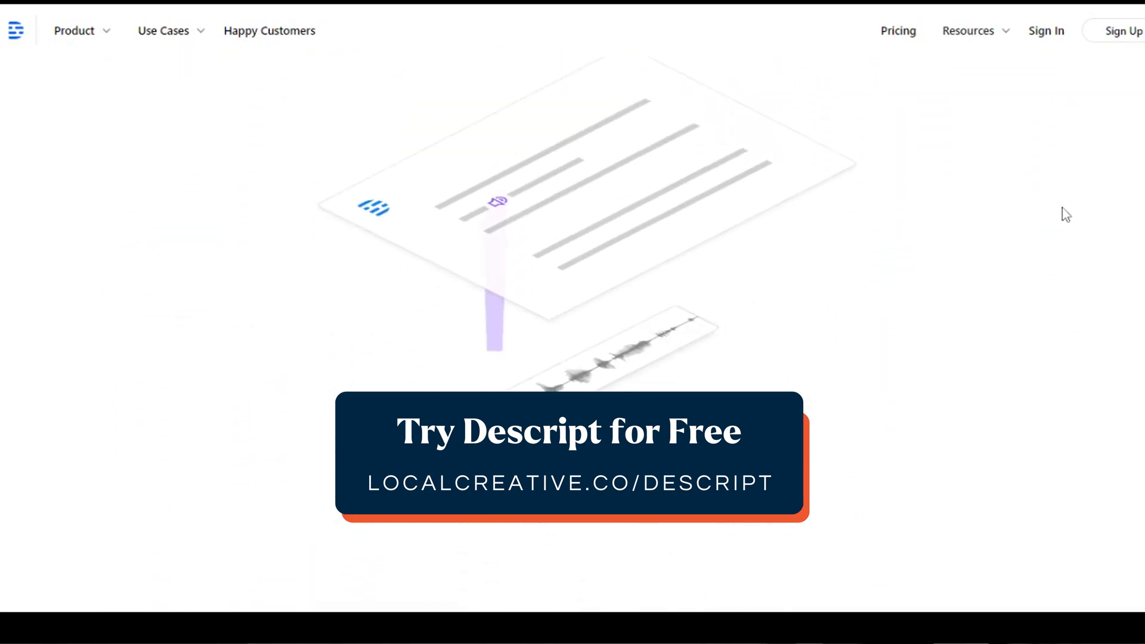
scroll(1066, 214, down, 7)
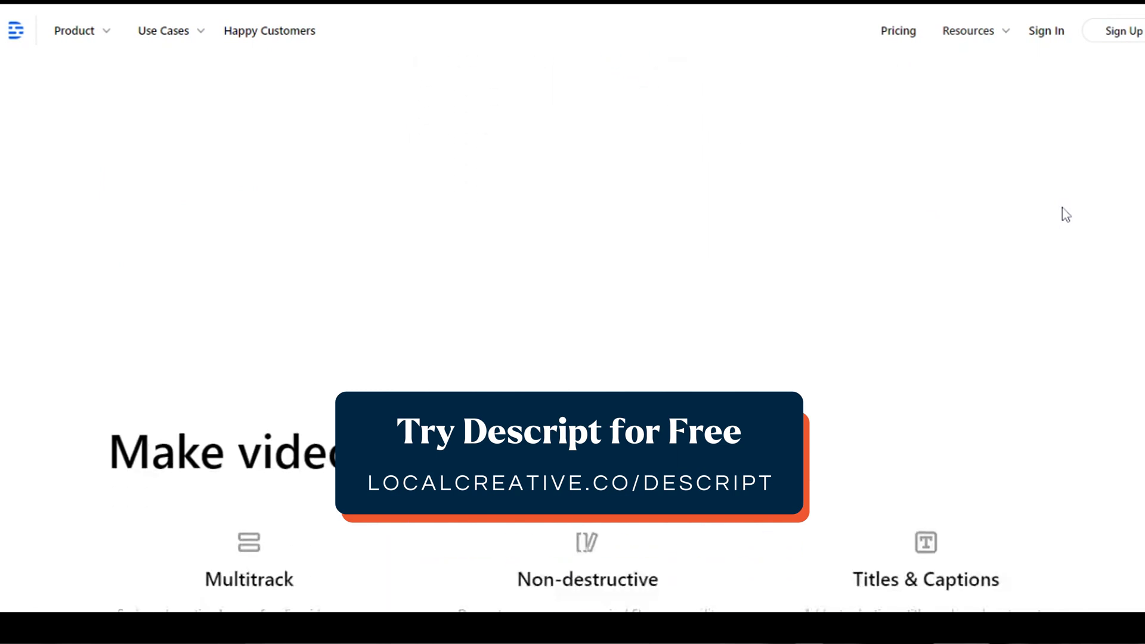
scroll(1066, 214, down, 4)
scroll(1066, 214, down, 7)
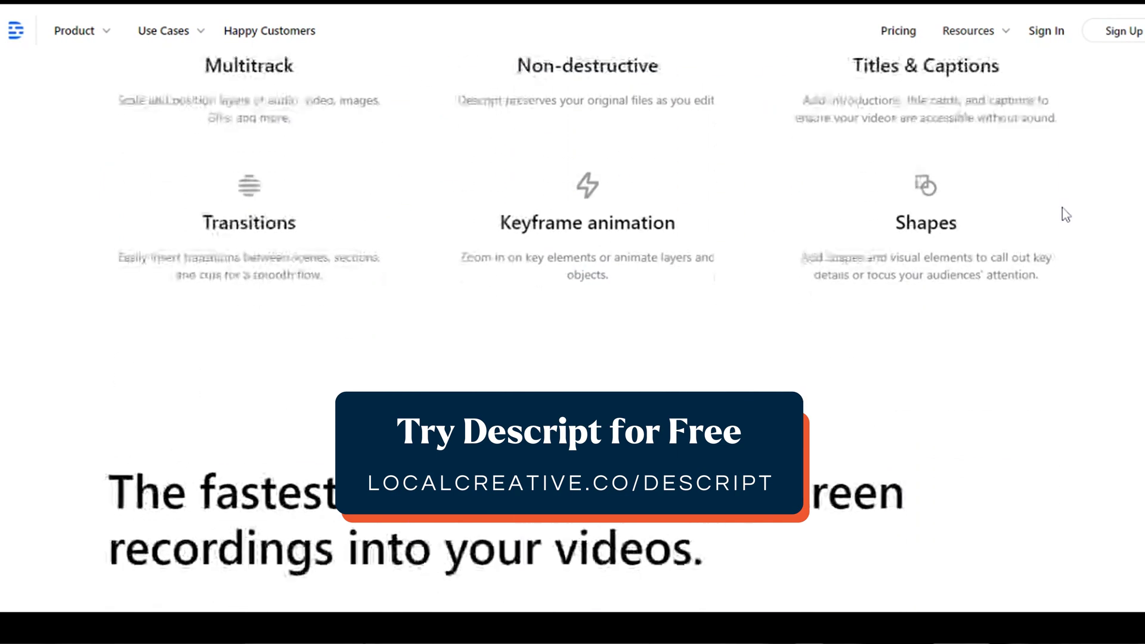
scroll(1061, 207, down, 7)
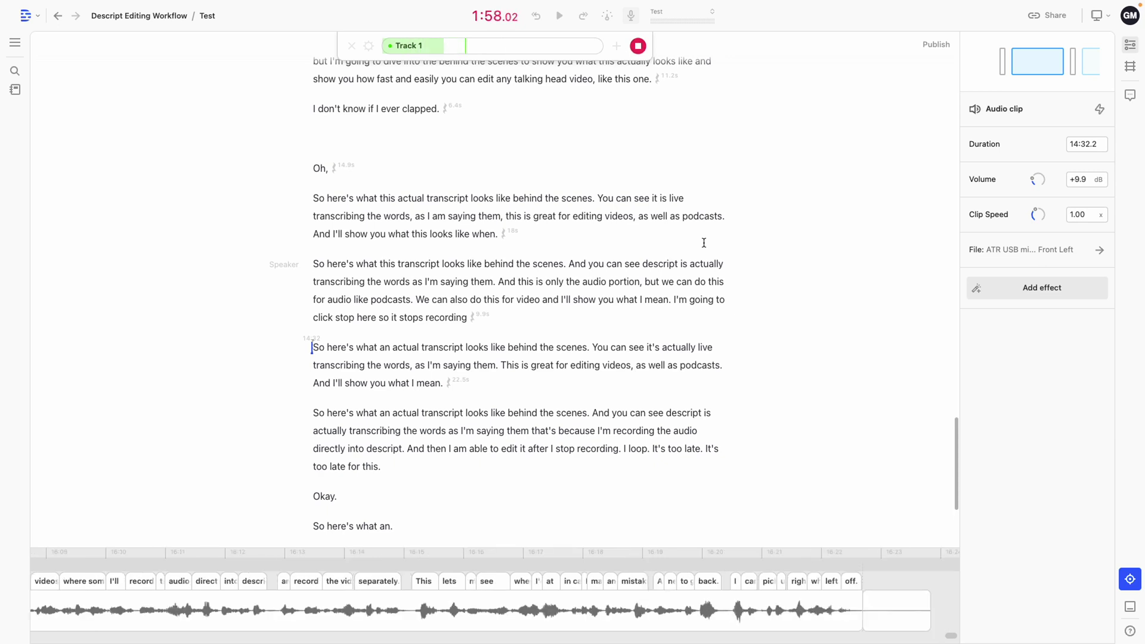
- Stop the recording so the take joins the Test transcript, then scroll back through earlier paragraphs
click(637, 46)
scroll(633, 246, up, 20)
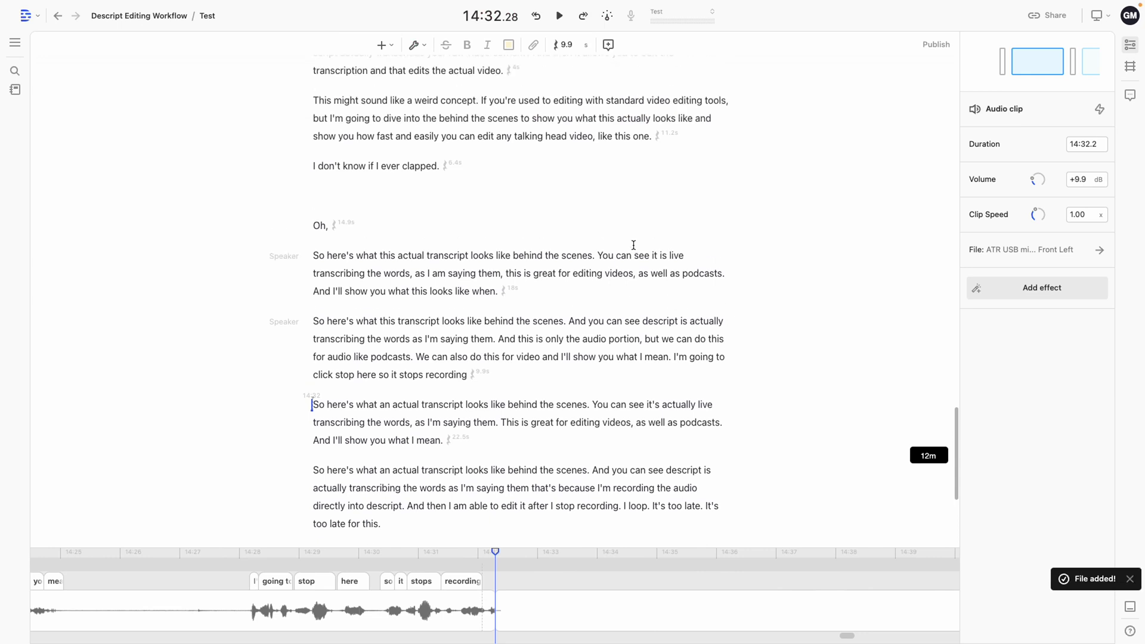
scroll(633, 246, up, 20)
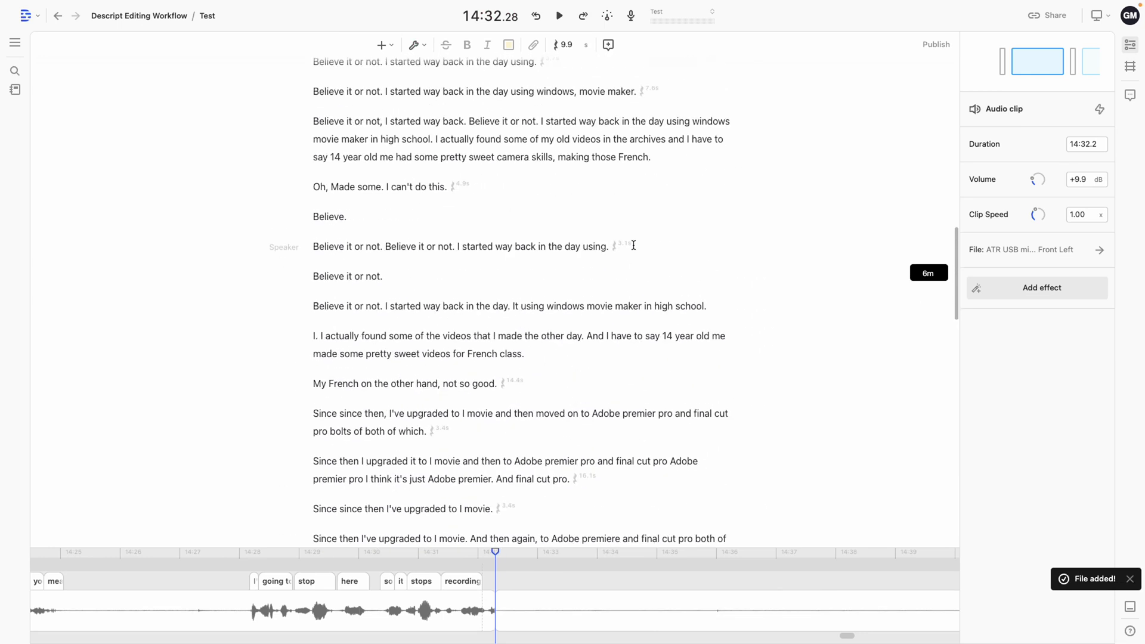
scroll(633, 245, up, 15)
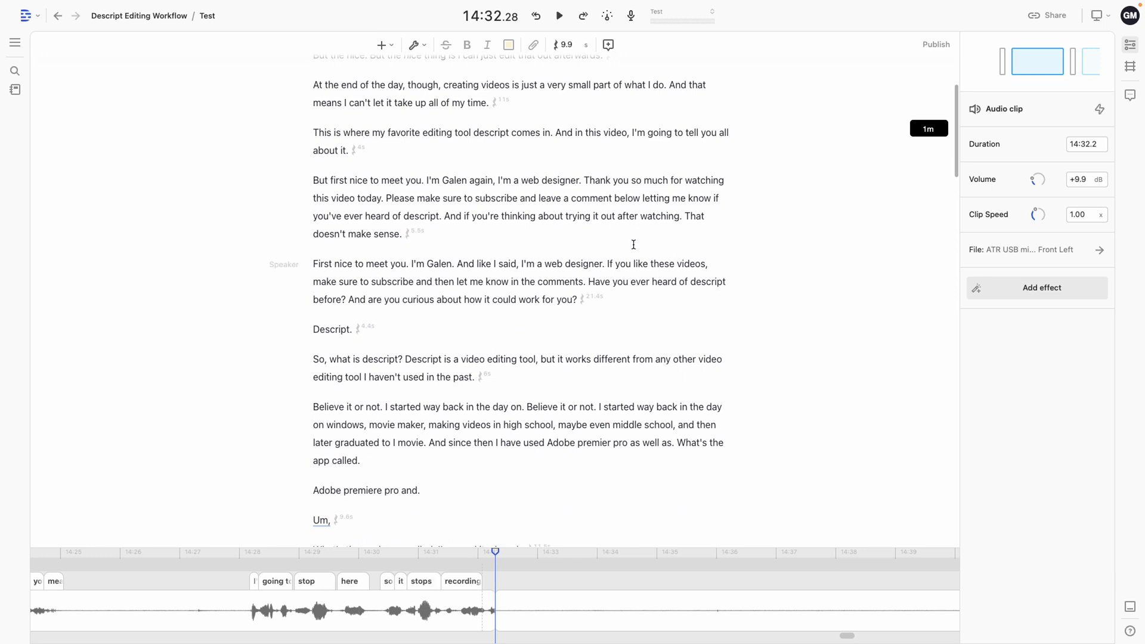
scroll(573, 600, up, 10)
scroll(571, 598, down, 10)
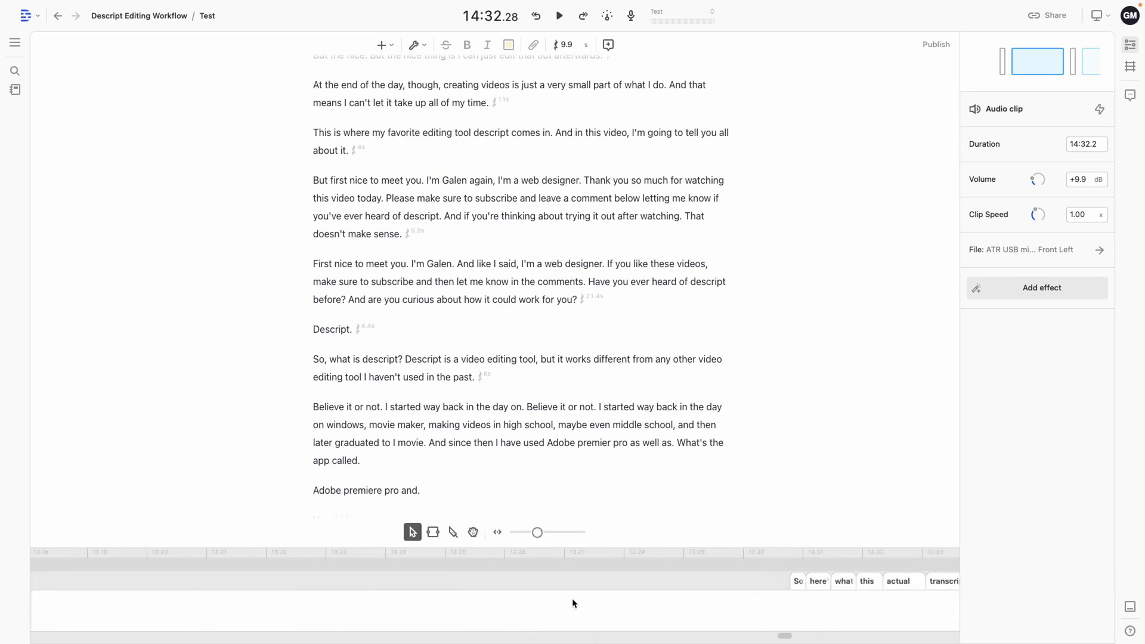
scroll(571, 598, up, 15)
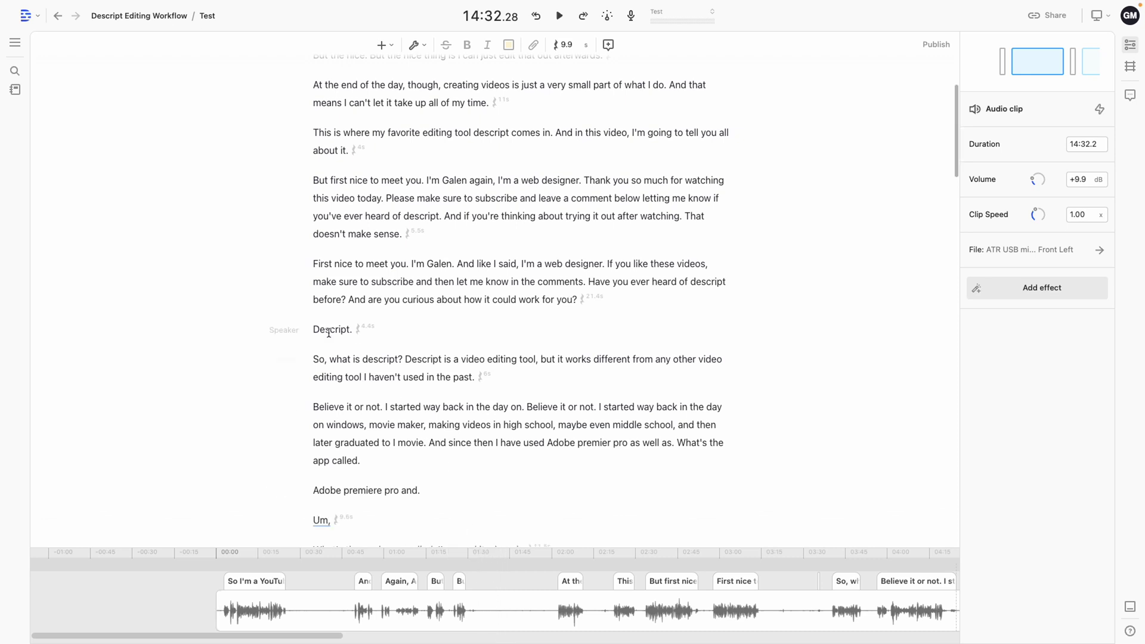
- Search the whole project for word gaps longer than 1.00s, to be shortened to 0.50 seconds
click(15, 44)
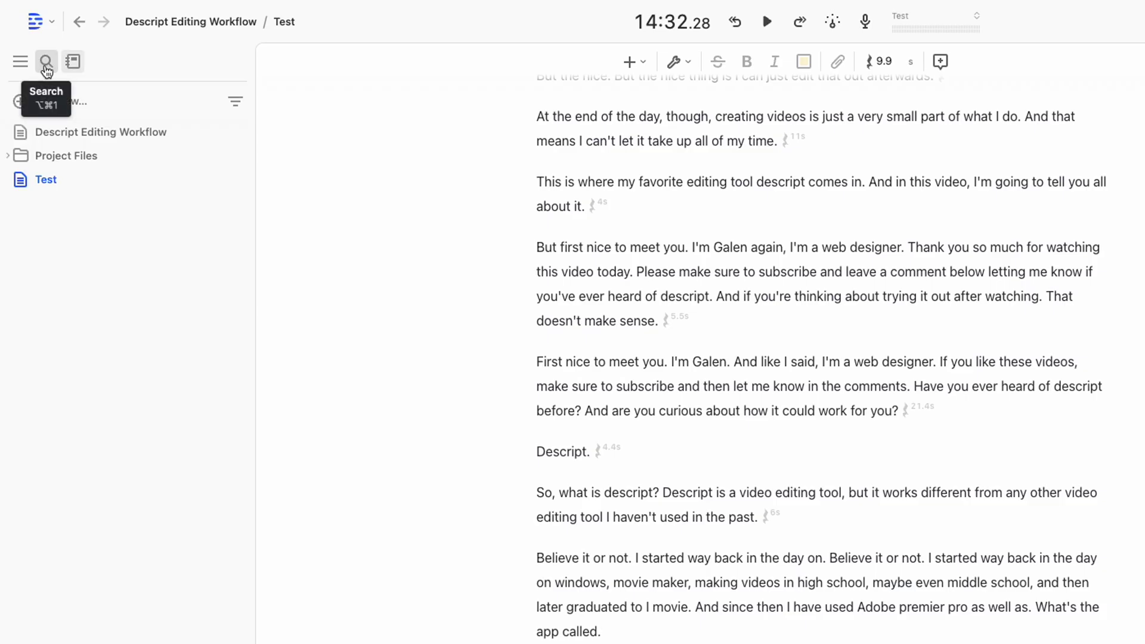
click(46, 62)
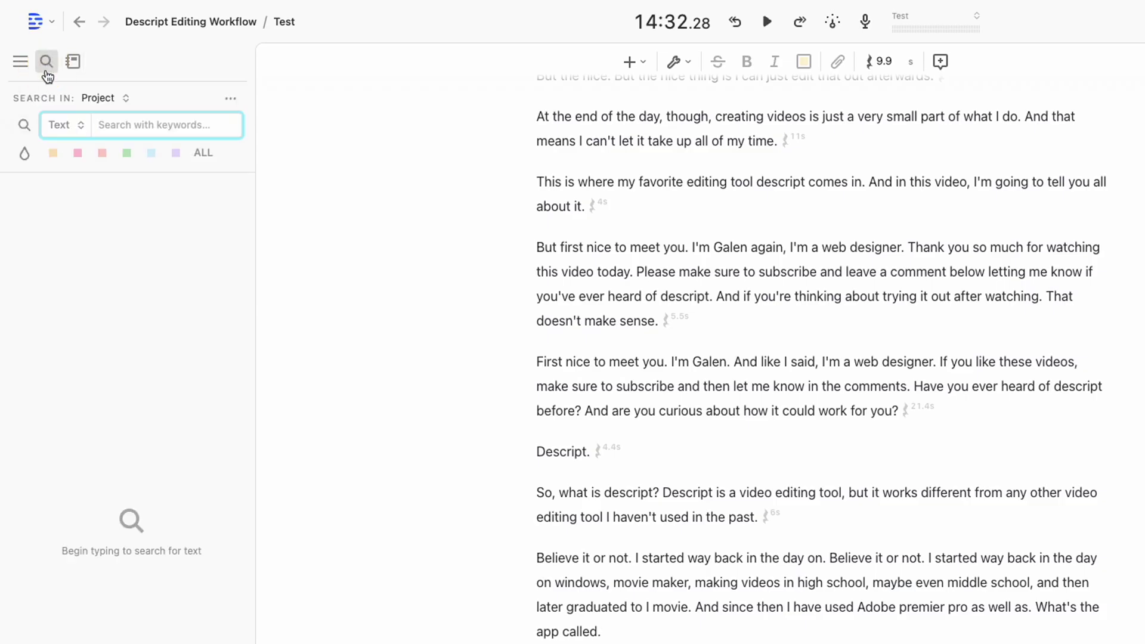
click(73, 128)
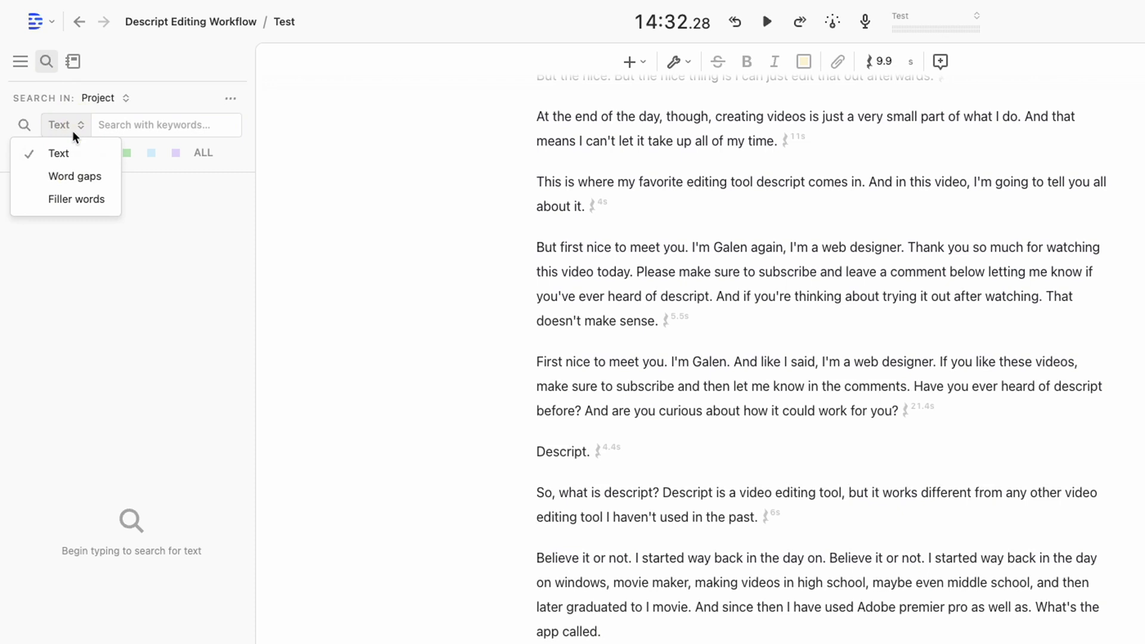
click(77, 177)
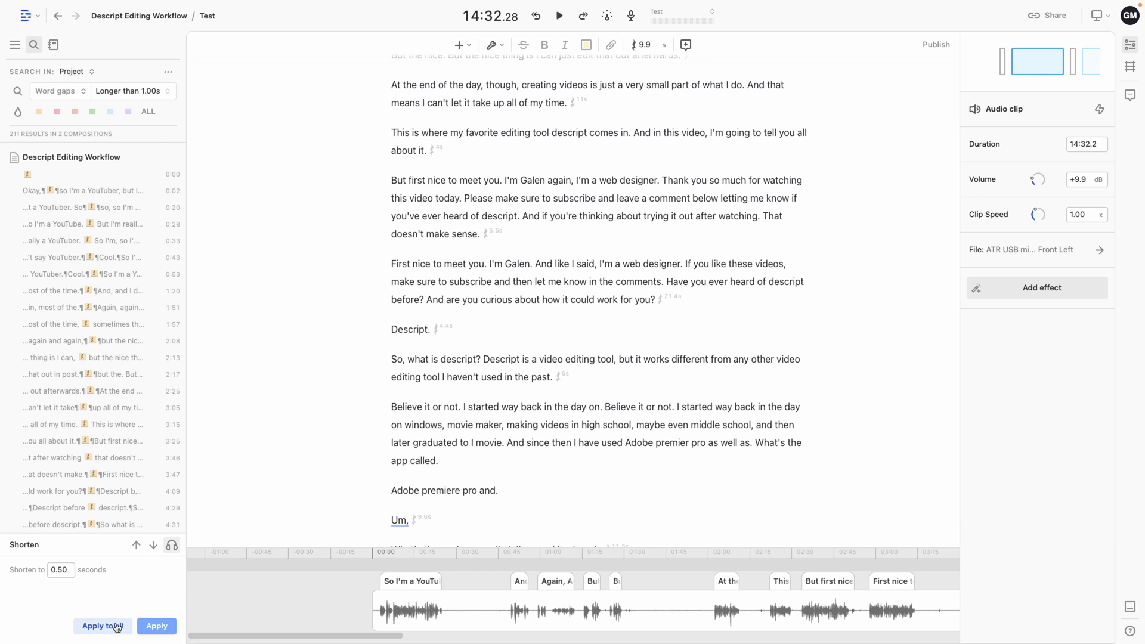
- Shorten all 211 found word gaps to 0.50 seconds, cutting the project from 14:32 to 8:38
click(117, 628)
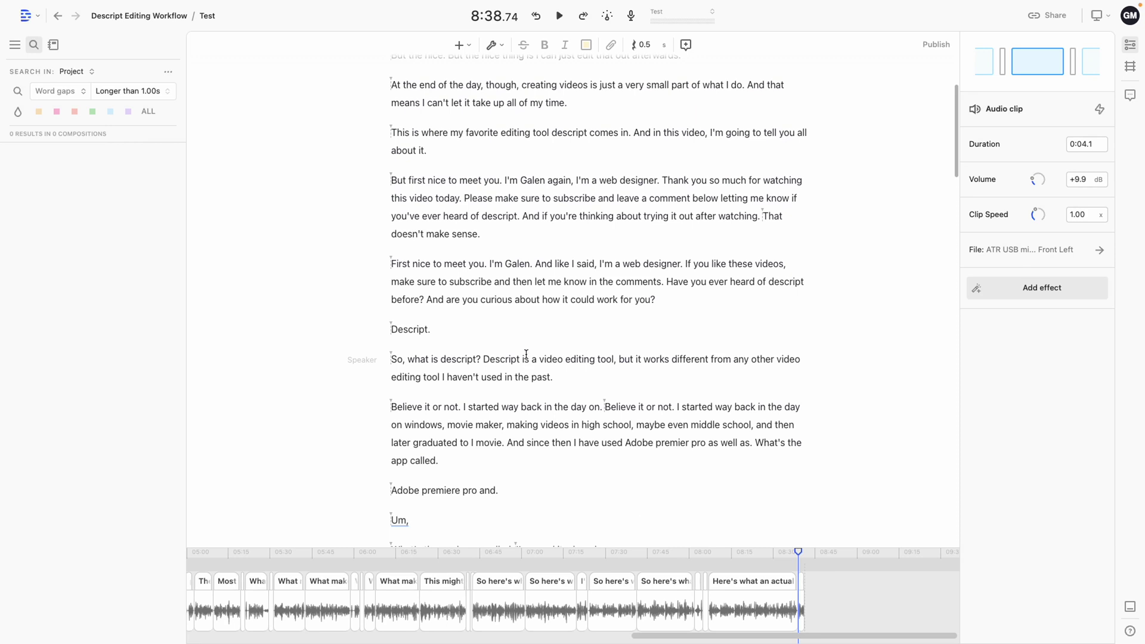
scroll(525, 352, up, 5)
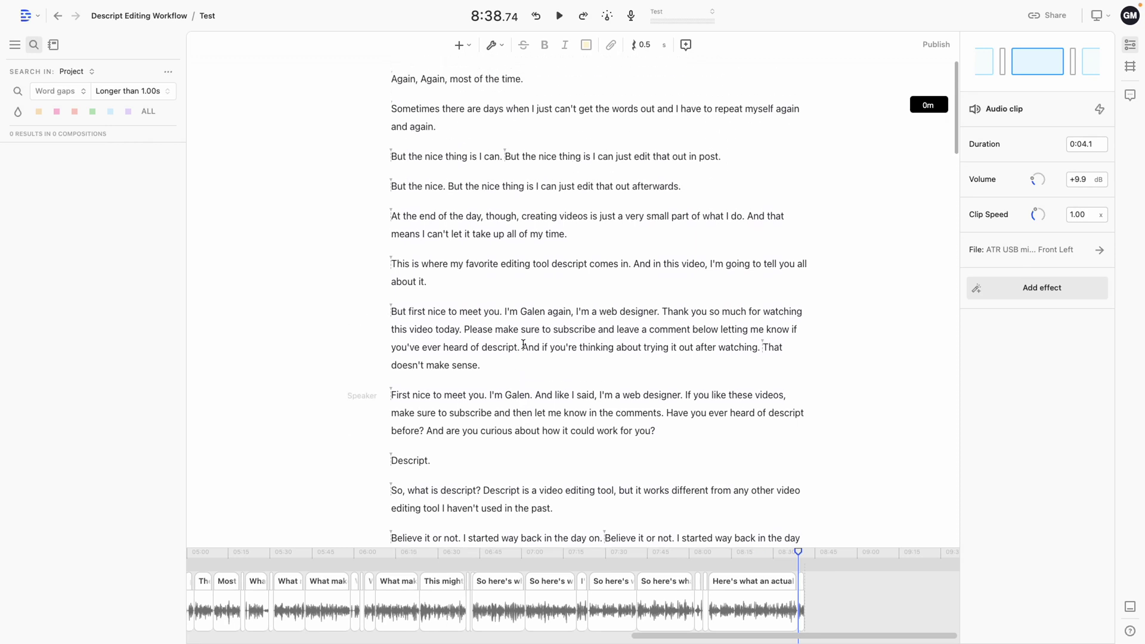
scroll(523, 345, up, 5)
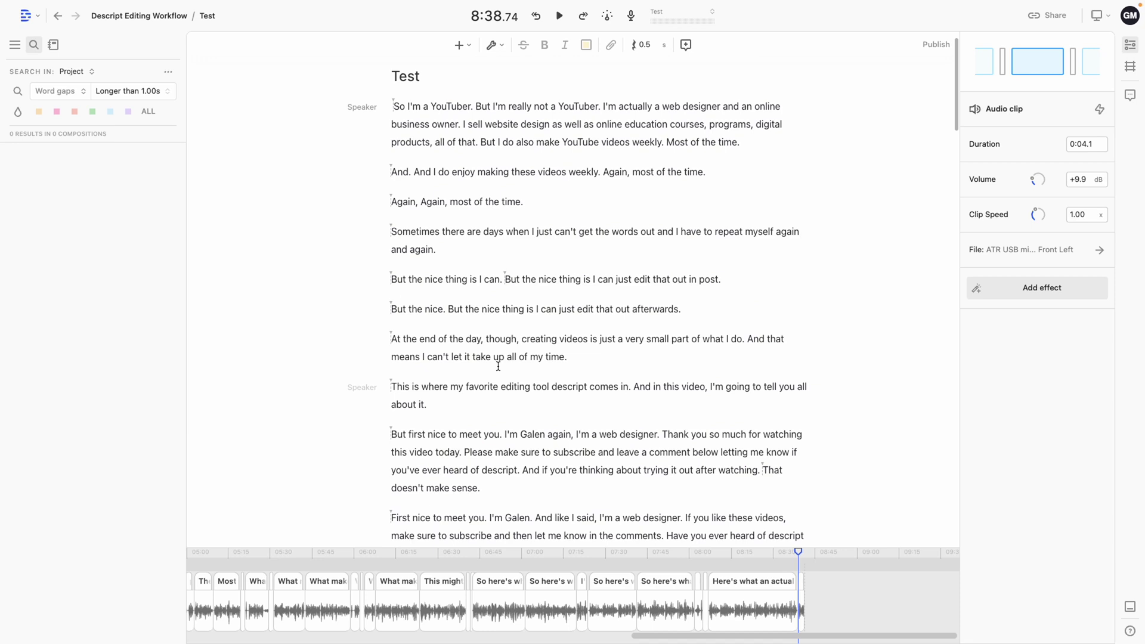
- Delete the stray 'And.' that starts the second paragraph
scroll(498, 366, up, 1)
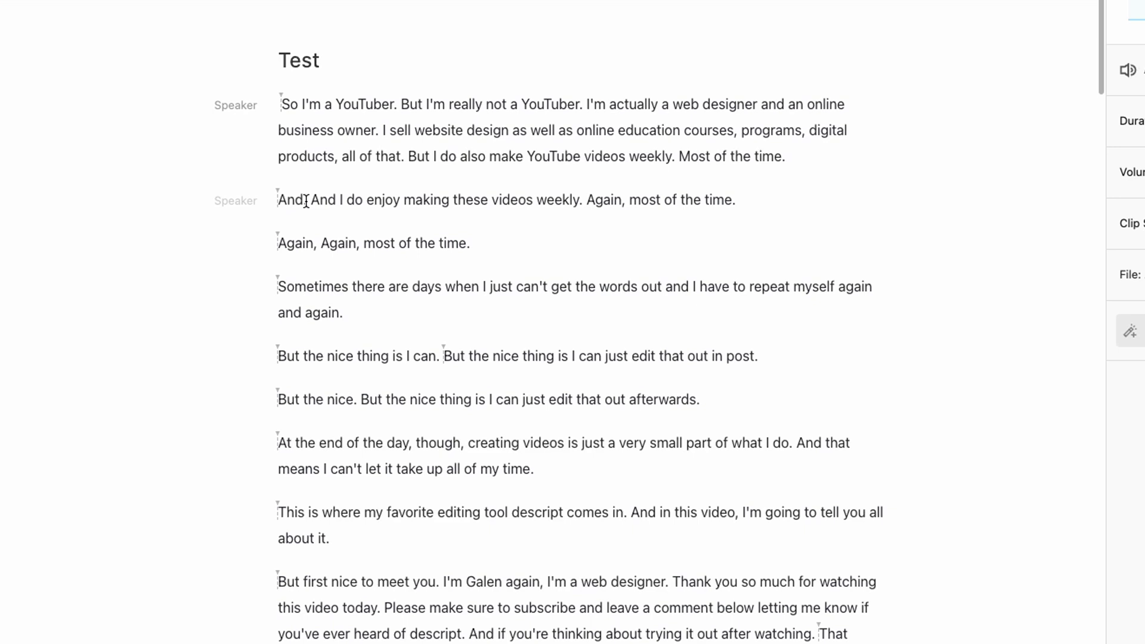
drag(313, 200, 276, 197)
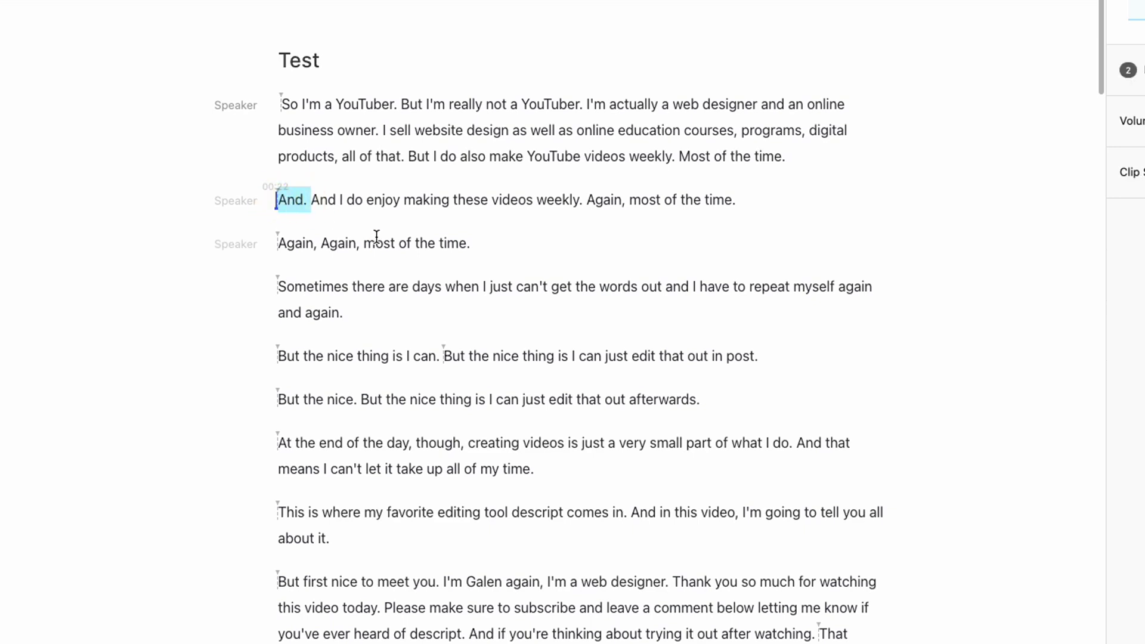
key(BackSpace)
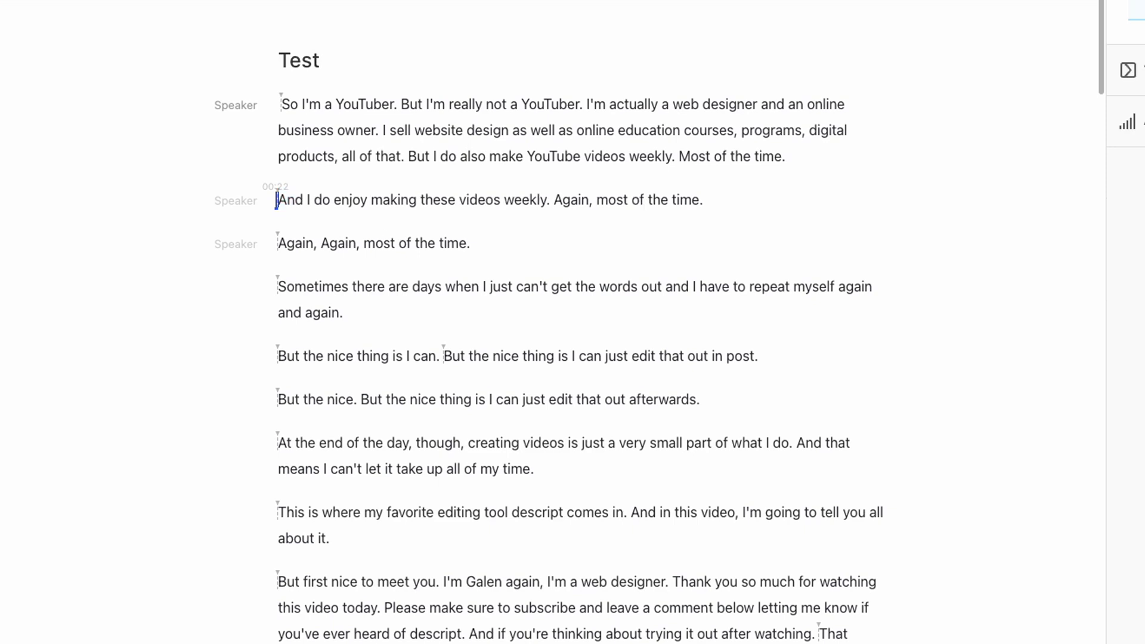
- Delete the first of the doubled 'Again,' so the paragraph reads 'Again, most of the time.'
click(304, 243)
drag(304, 243, 271, 245)
key(BackSpace)
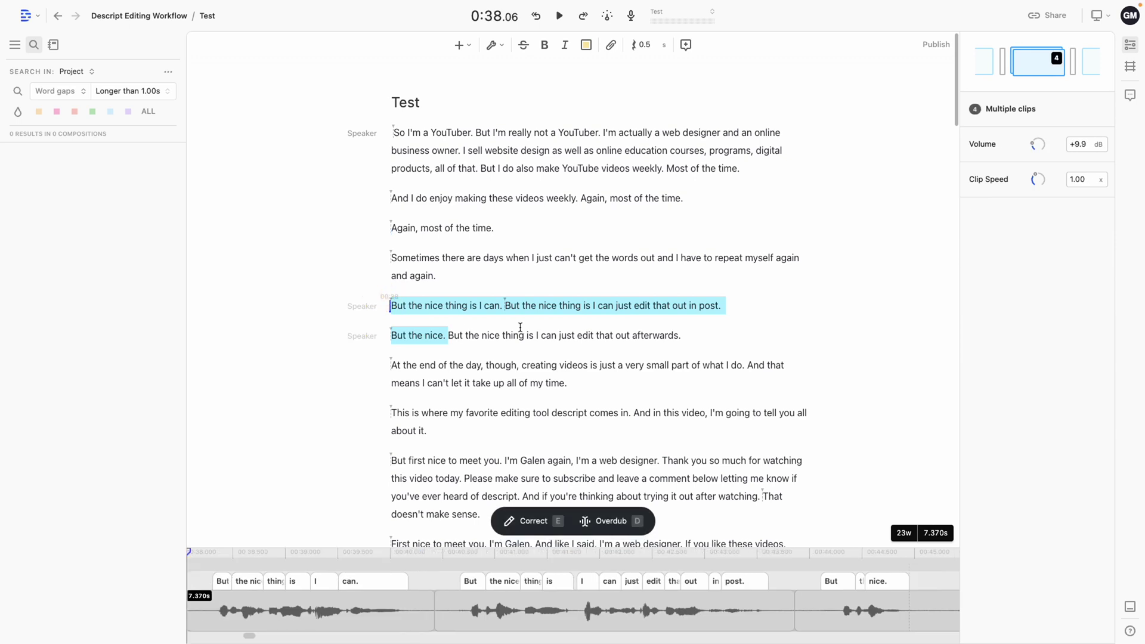
- Delete the repeated 'But the nice thing' takes and shorten the pause between the clips
key(BackSpace)
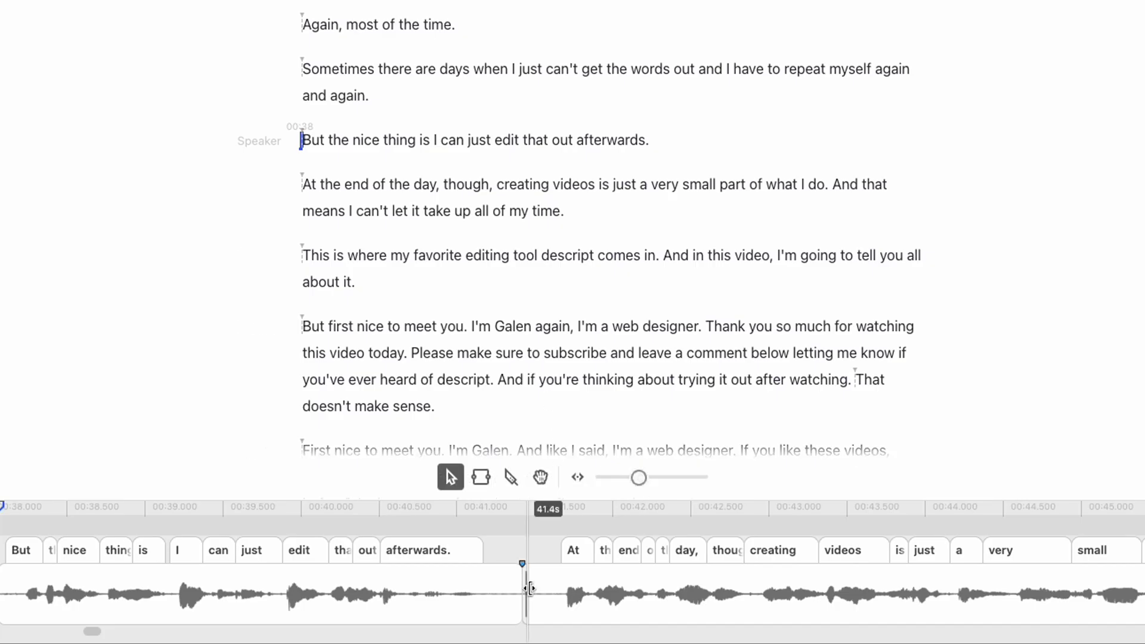
mouse_move(530, 589)
mouse_down()
mouse_move(564, 588)
mouse_move(547, 593)
mouse_up()
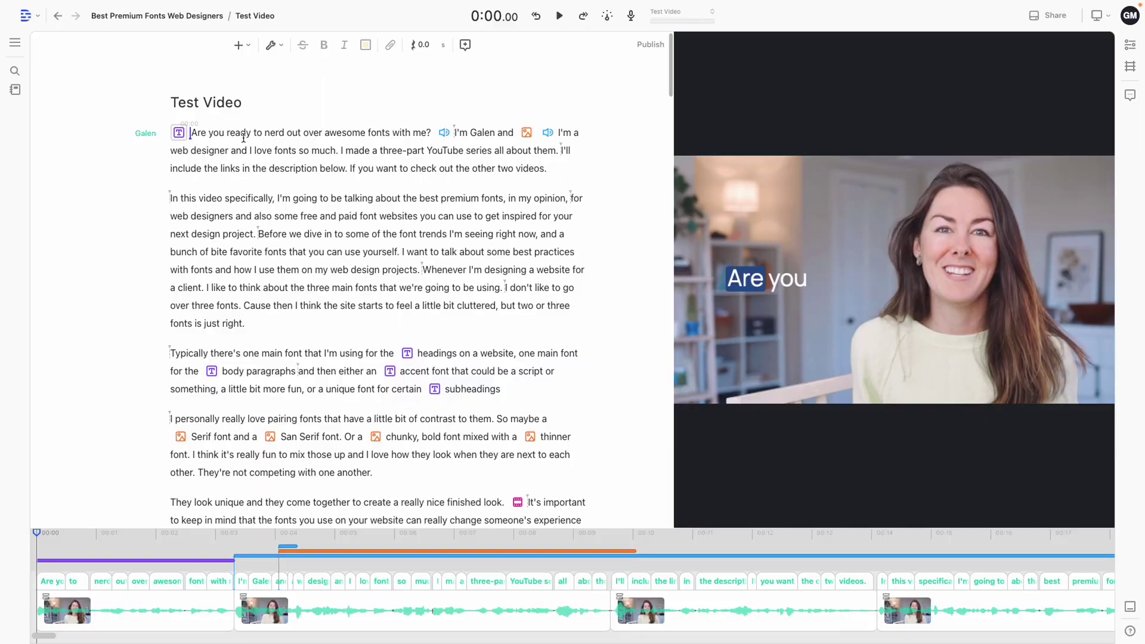
- Play Test Video with Fancy Captions, then play from the font-pairing sentence showing the Serif overlay
key(space)
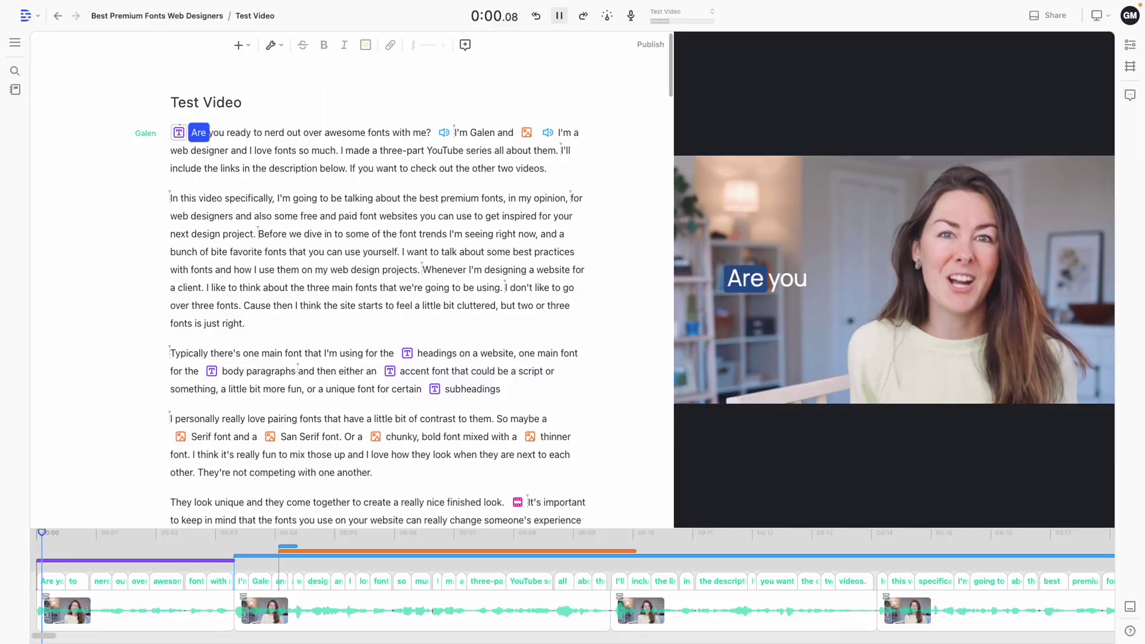
click(178, 134)
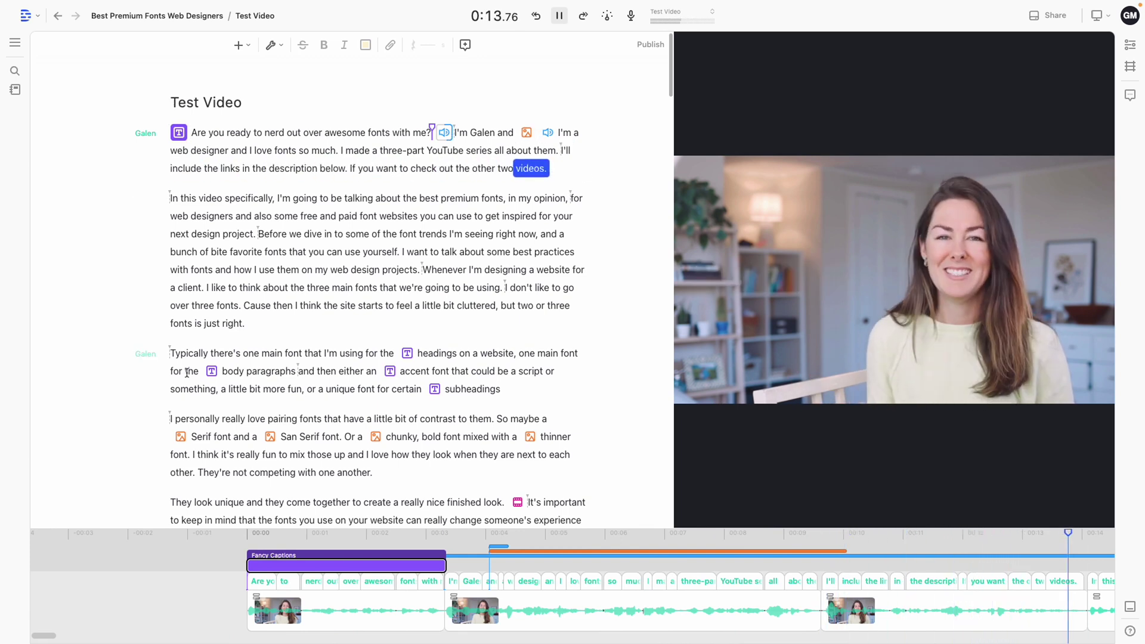
key(space)
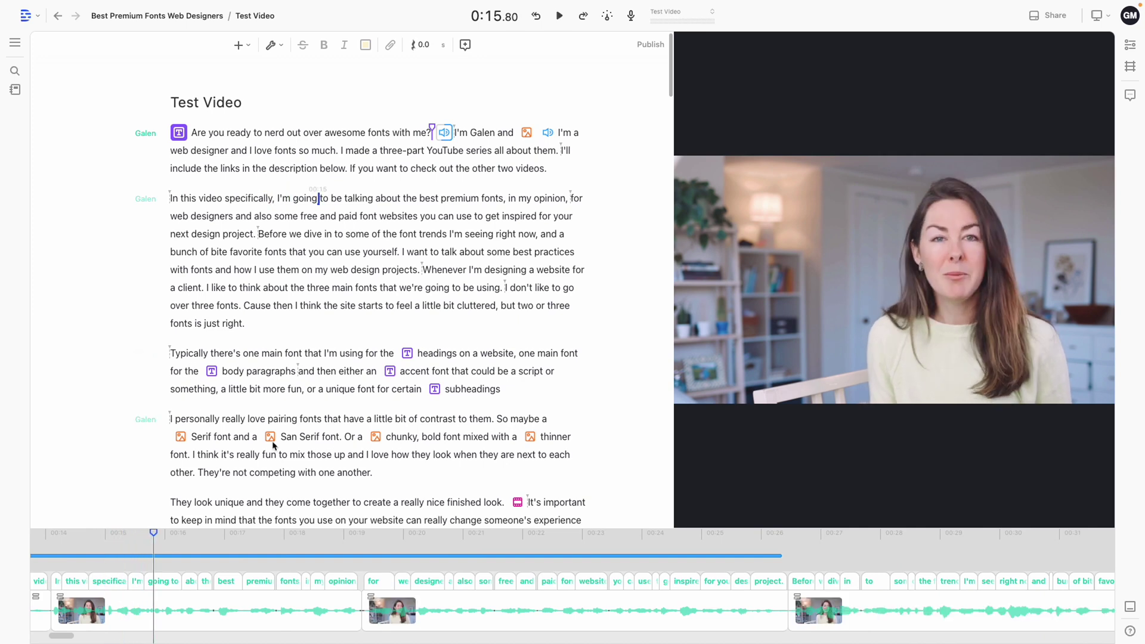
click(494, 419)
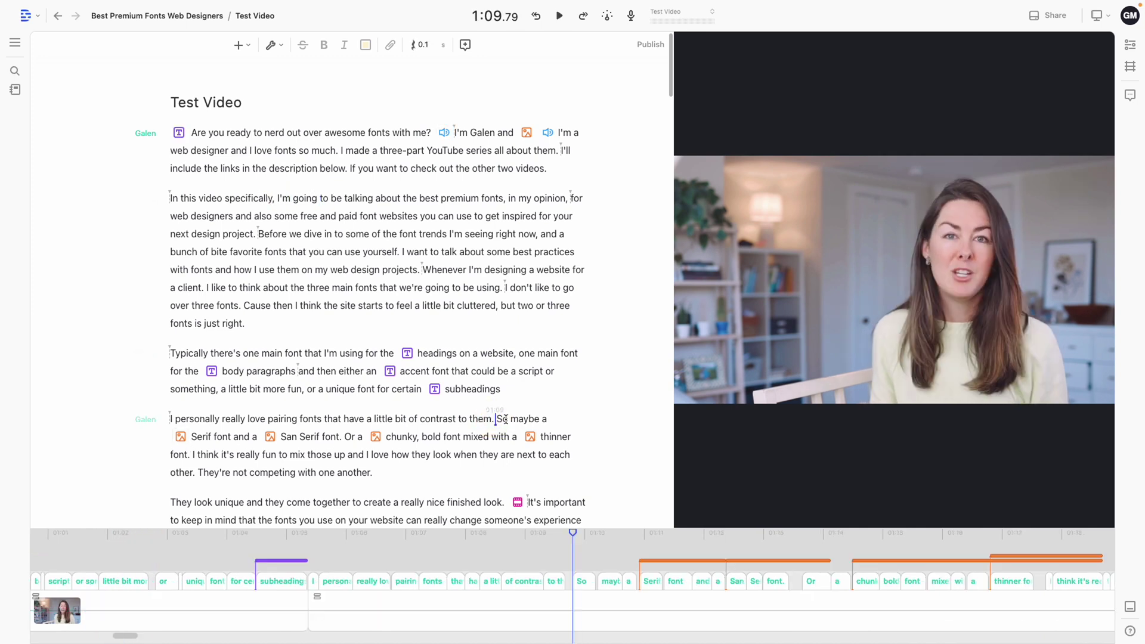
key(space)
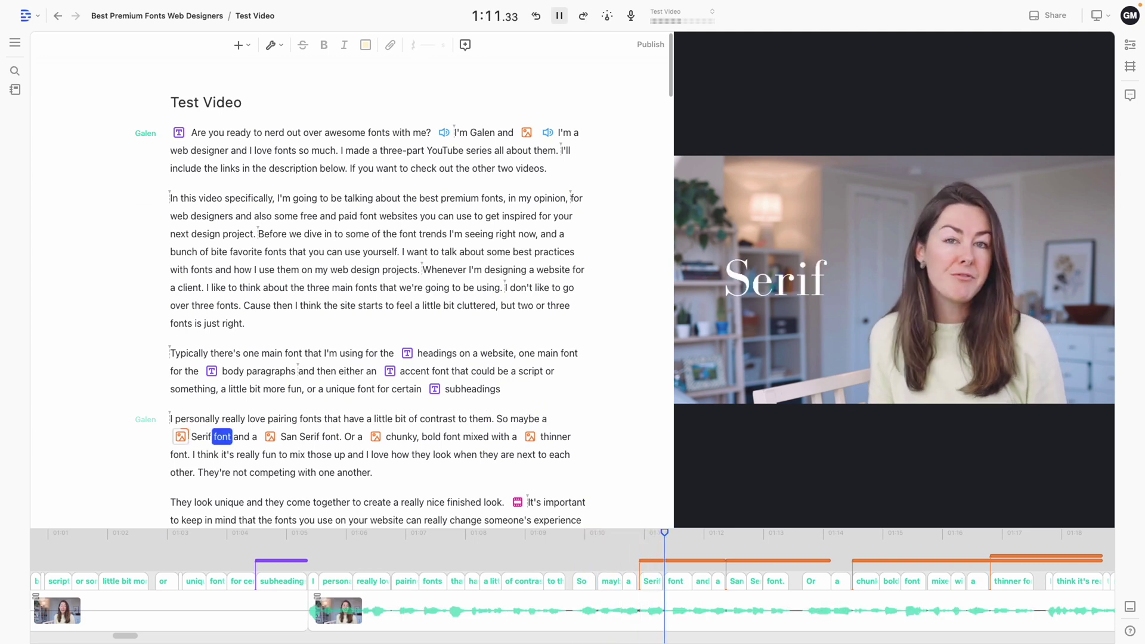